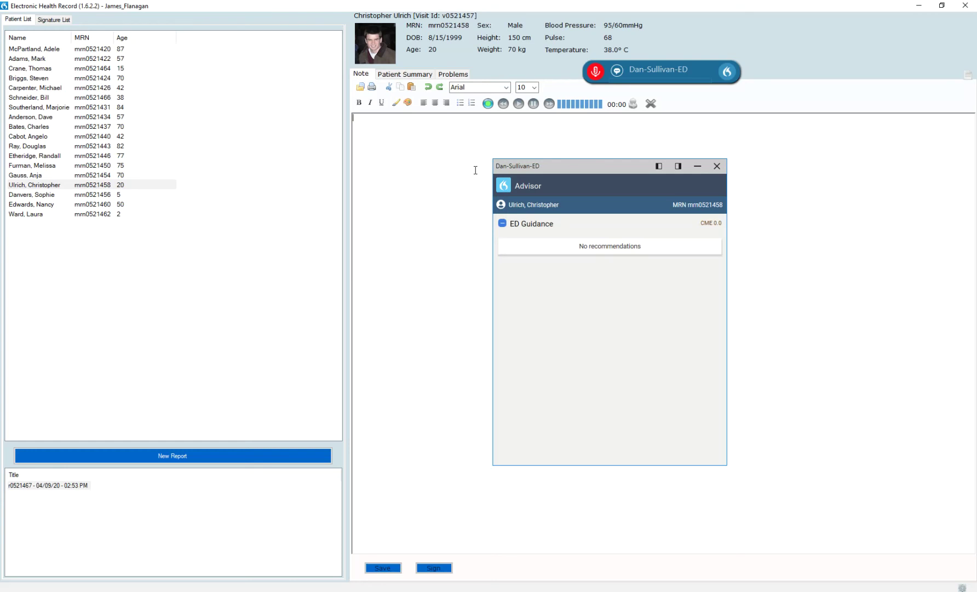
Dock the floating Advisor window beside the patient record so it no longer covers the note
mouse_move(574, 170)
left_mouse_down()
mouse_move(602, 154)
mouse_move(669, 240)
mouse_move(633, 173)
mouse_move(585, 175)
left_mouse_up()
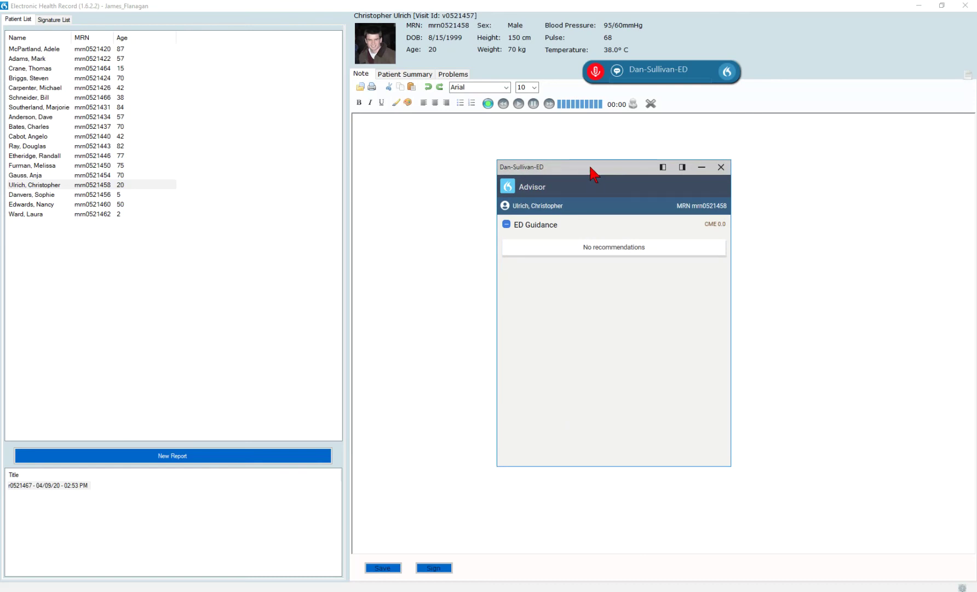
left_click_drag(590, 168, 662, 154)
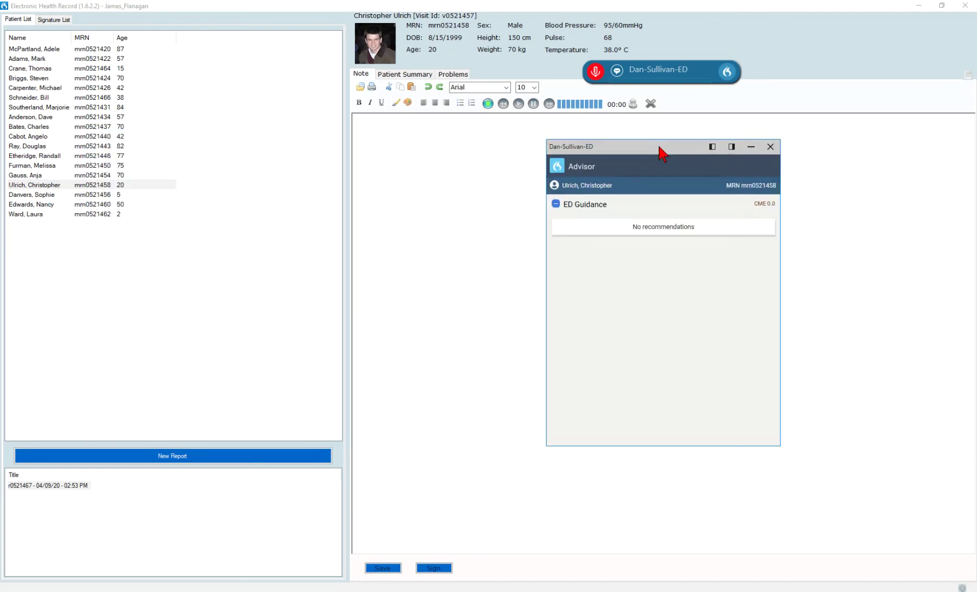
left_click(731, 147)
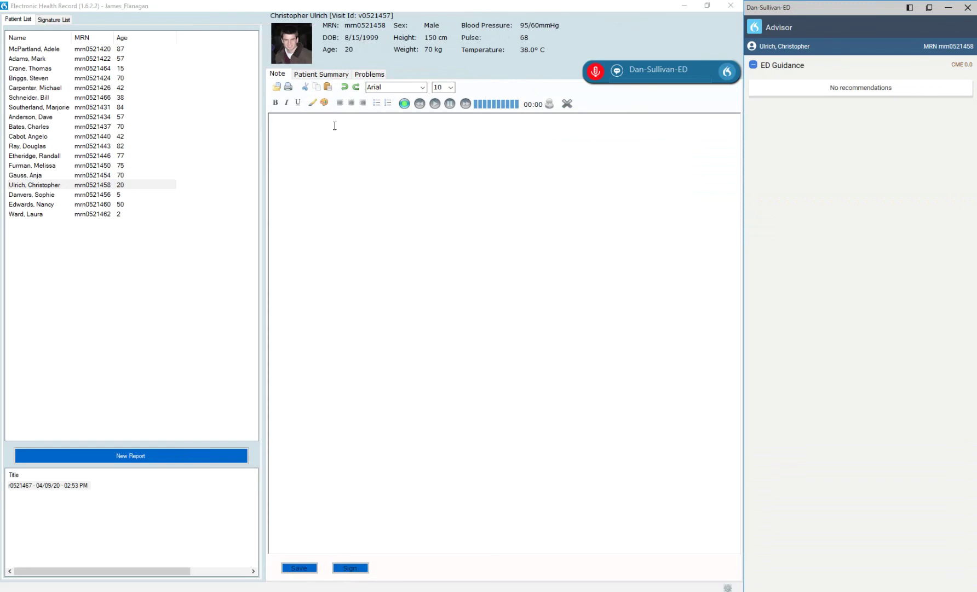
Insert the sectioned note template with the chief complaint of back pain in a 20-year-old male
left_click(315, 127)
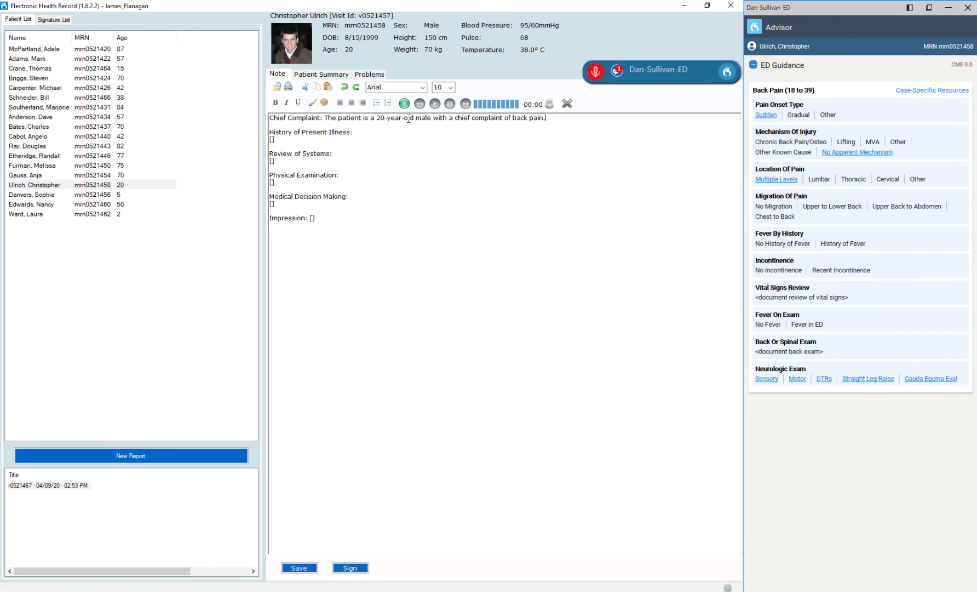
left_click_drag(409, 118, 545, 119)
left_click(565, 118)
Fill the History of Present Illness field with the Back Pain History 1 voice command text
left_click(430, 129)
key("Tab")
key("F4")
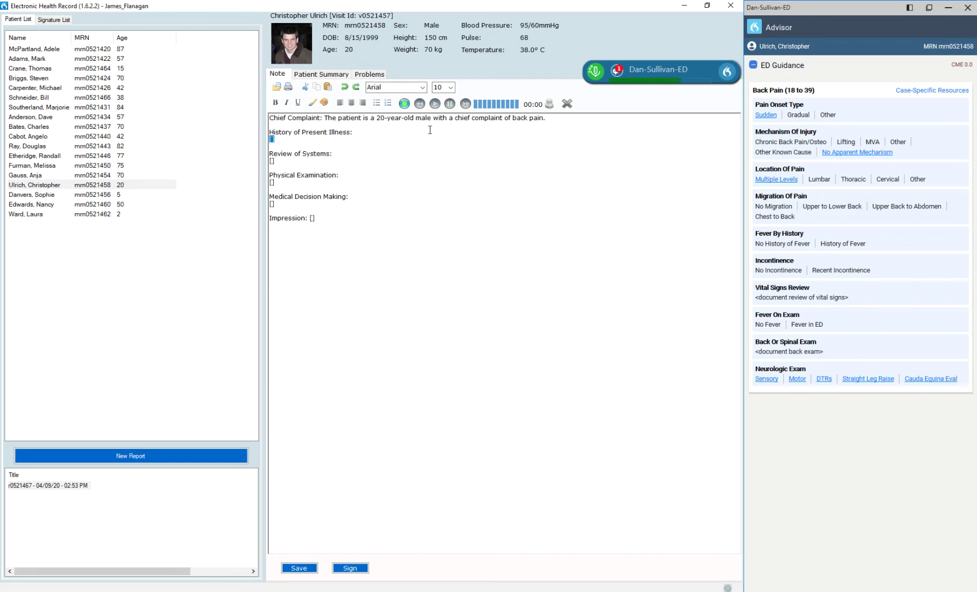
key("F4")
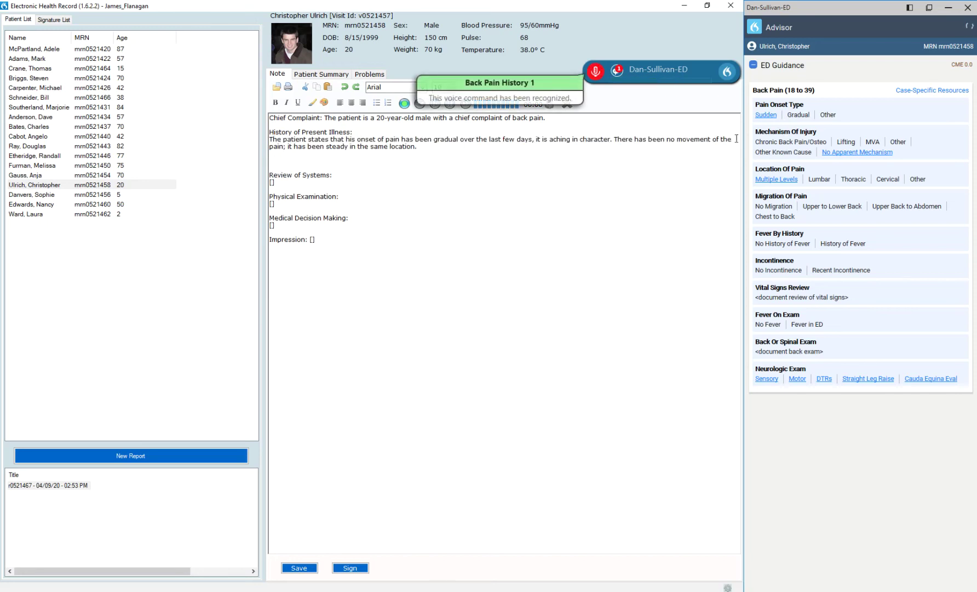
left_click(773, 114)
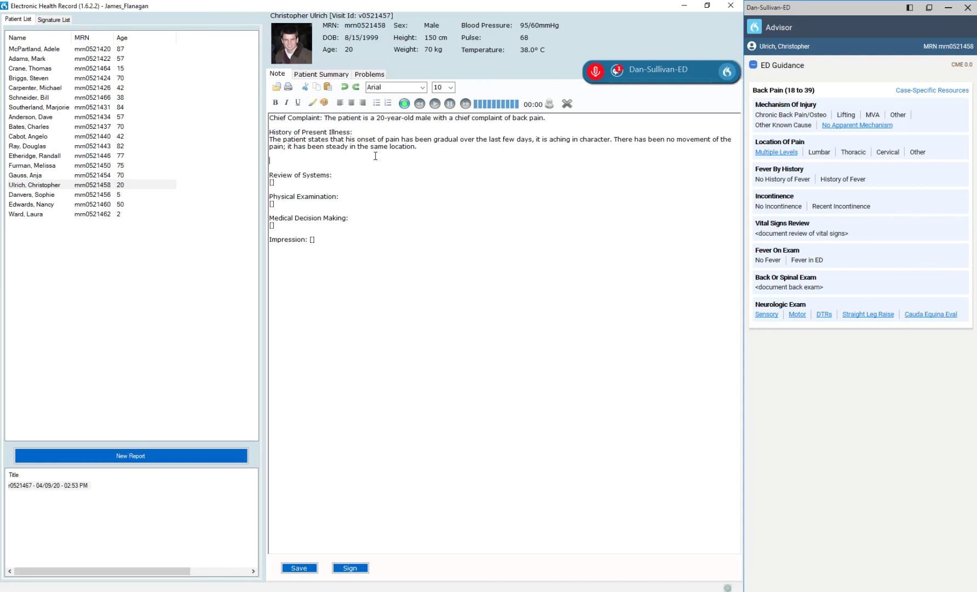
Dictate the lumbar and thoracic pain location, furniture-lifting mechanism, pertinent negatives including incontinence, and fever with shaking chills over the last two weeks
key("F4")
key("F4")
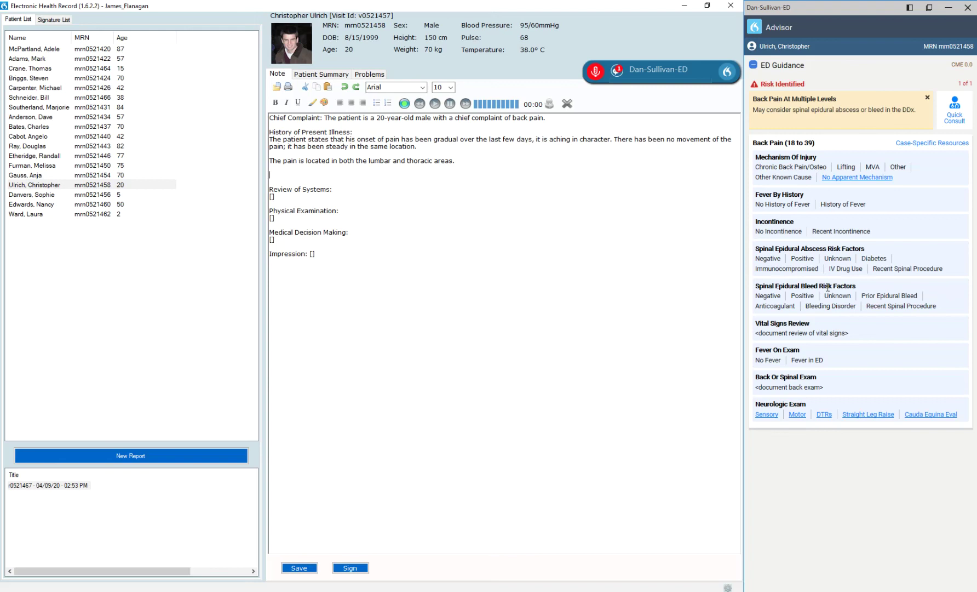
key("F4")
key("F4")
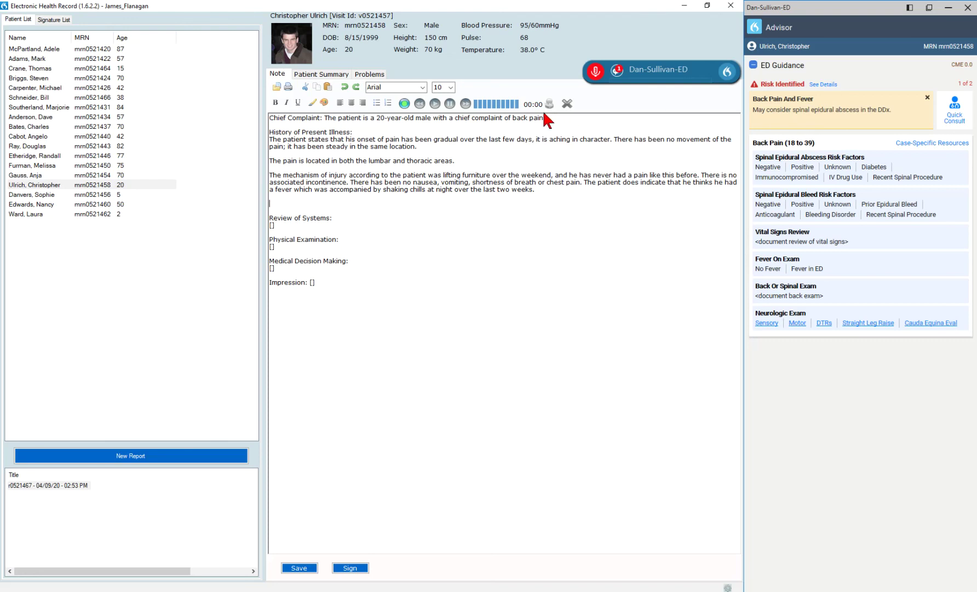
Review the Clinical Risk and Safety Pearls in the Spinal Epidural Abscess quick consult and close it
left_click_drag(543, 118, 436, 117)
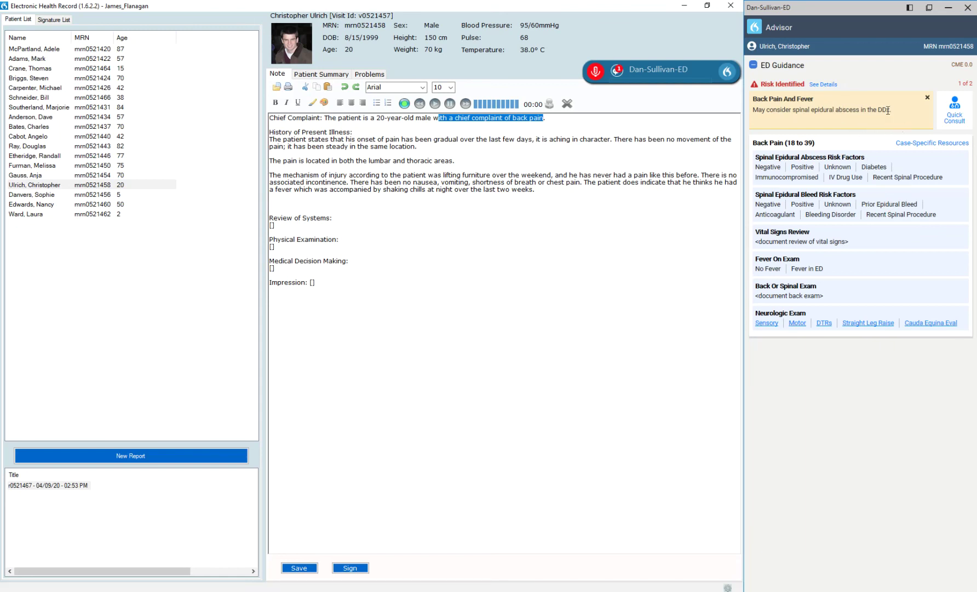
left_click(954, 116)
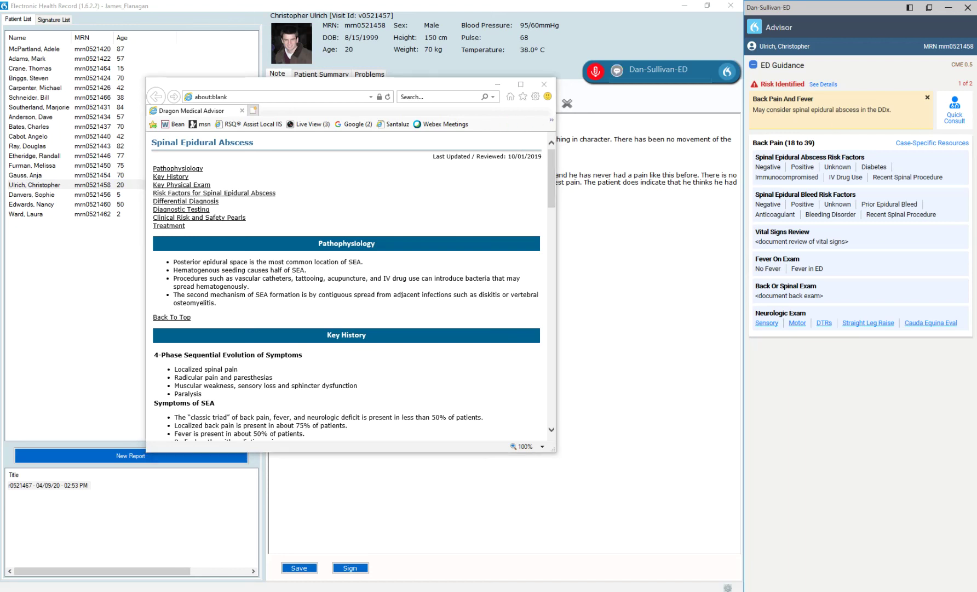
left_click_drag(449, 91, 509, 117)
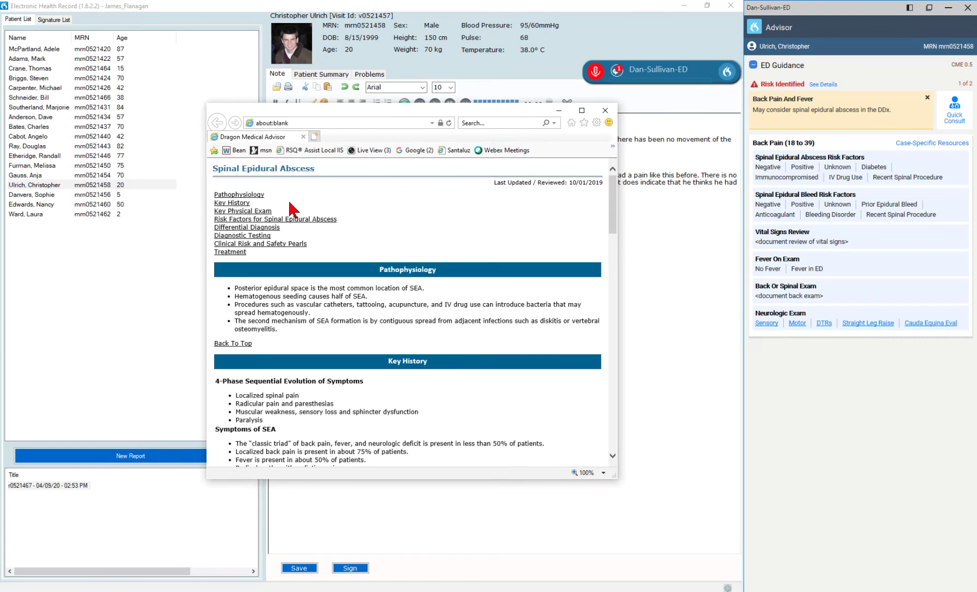
left_click(276, 243)
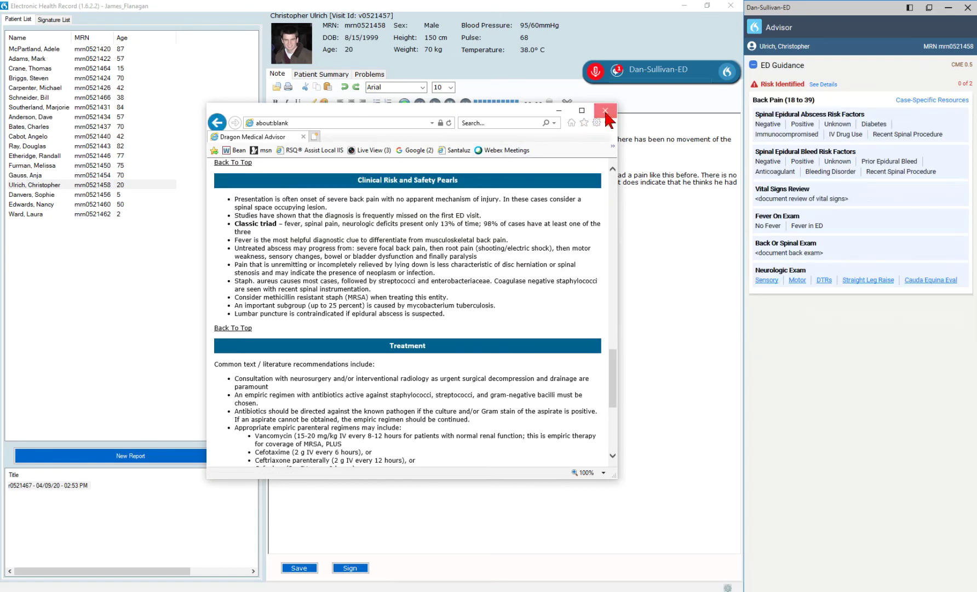
left_click(605, 110)
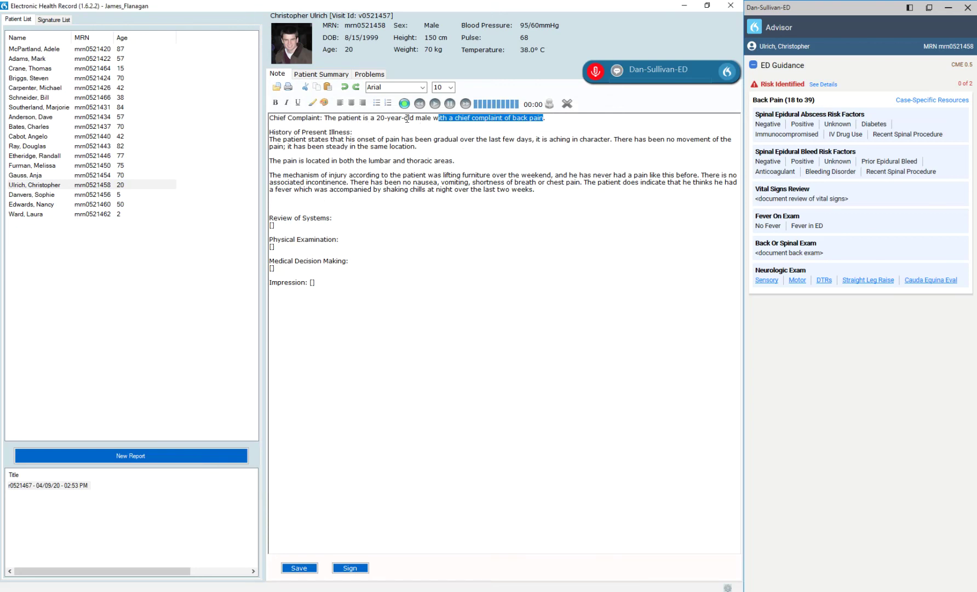
Document no epidural bleed or abscess risk factors, and complete the Review of Systems and Physical Examination up to the Neurologic Exam
left_click_drag(362, 118, 465, 118)
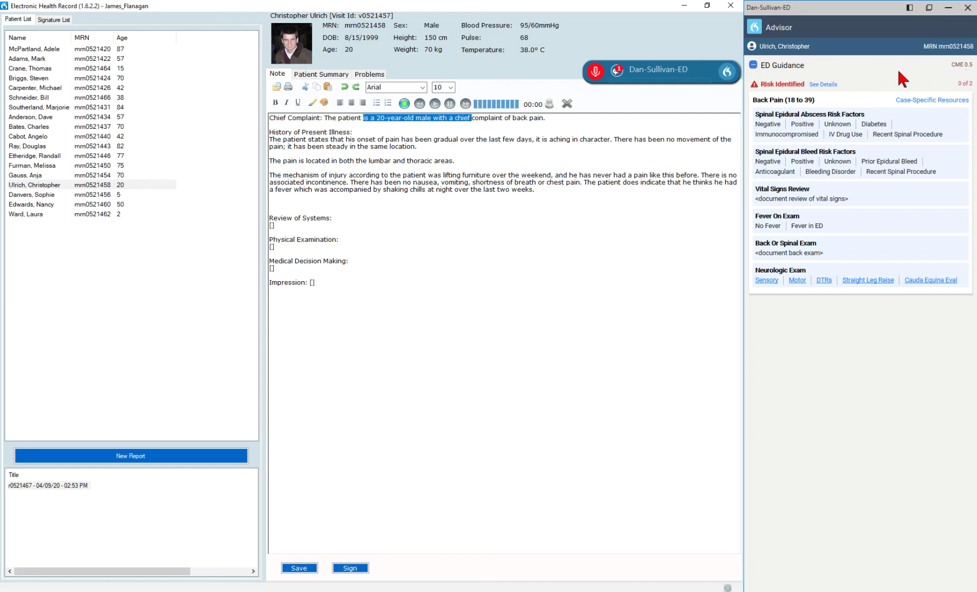
left_click(292, 200)
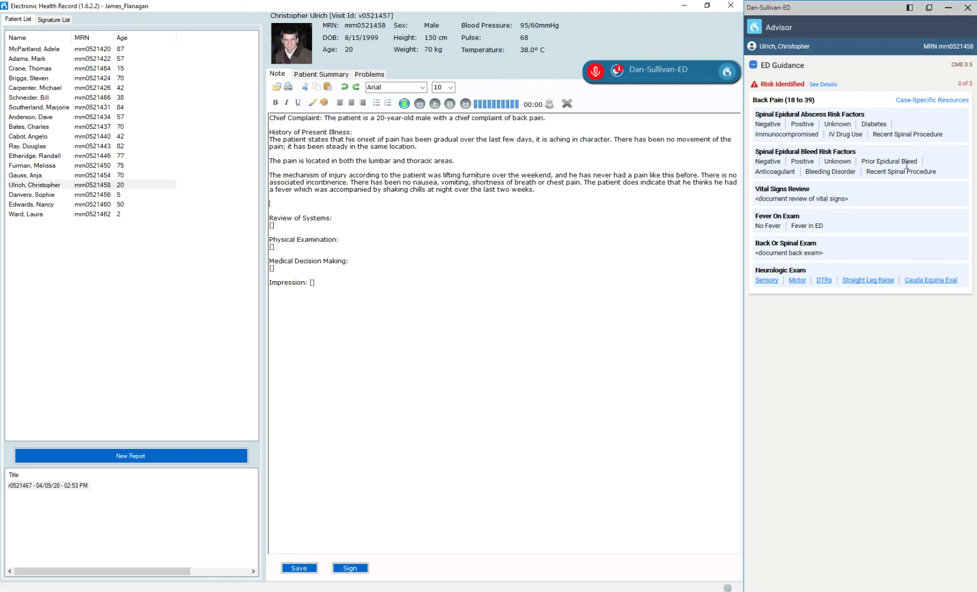
key("KP_Add")
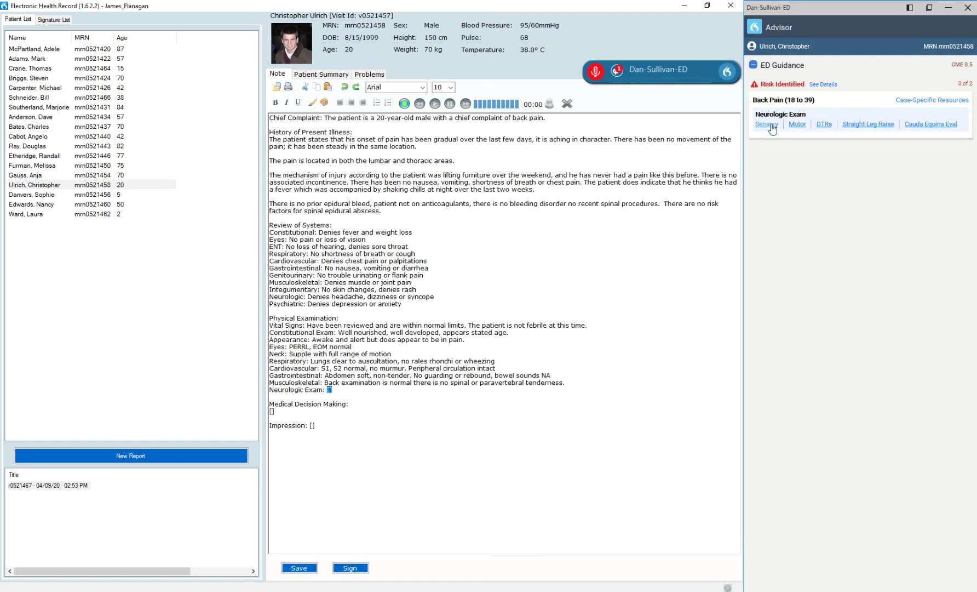
Consult the sensory exam reference with its full-body dermatome map, open the motor exam reference, and dismiss the reference window
left_click(772, 125)
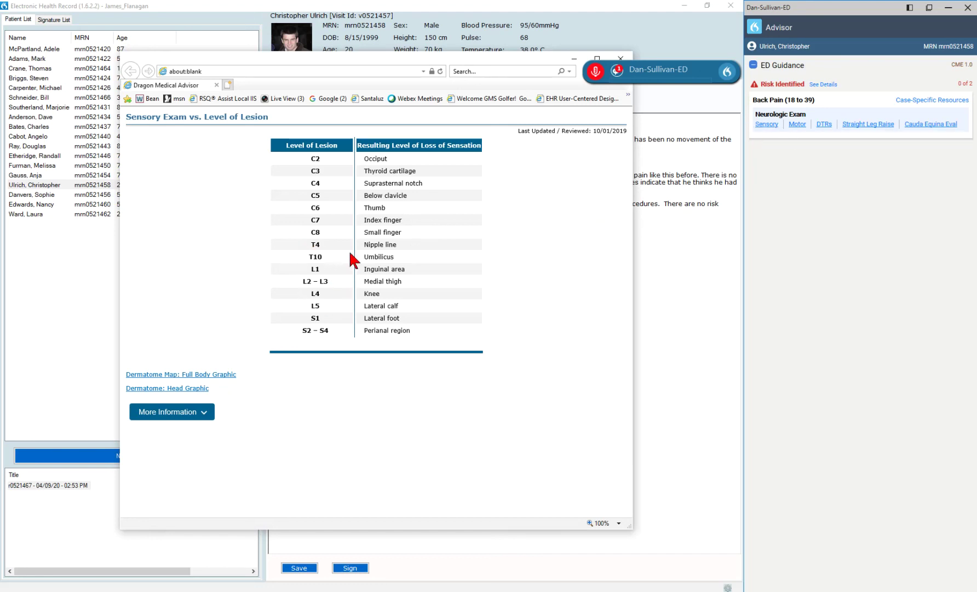
left_click(192, 375)
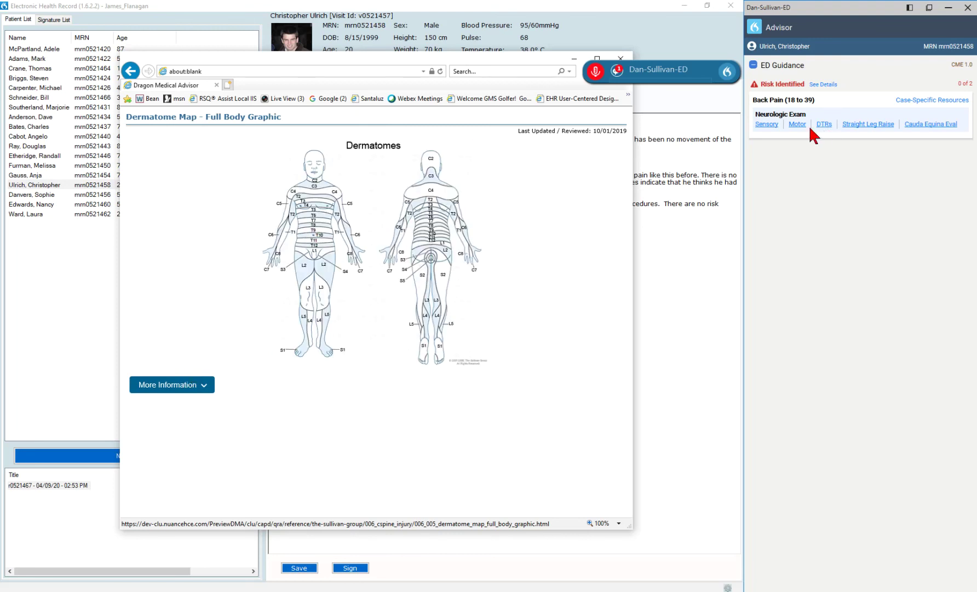
left_click(799, 126)
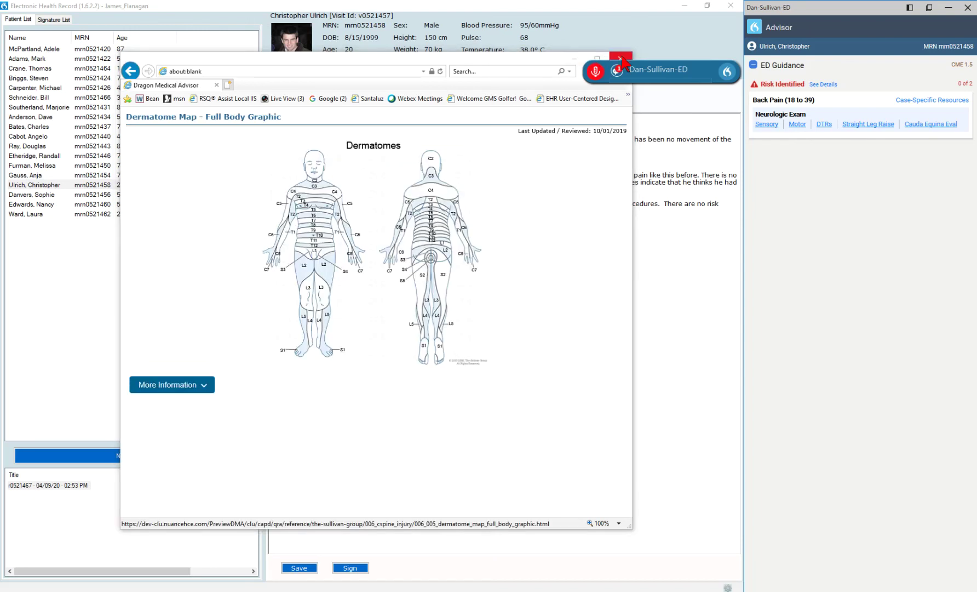
left_click(574, 58)
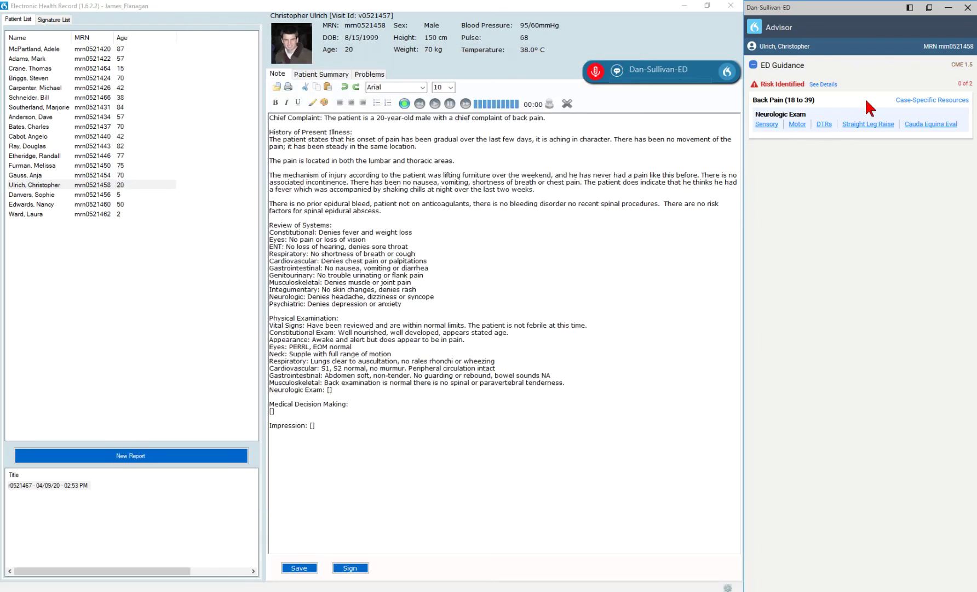
Review the Spinal Cord Syndromes Table and the Anterior Cord graphic in the case-specific back pain resources, and close them
left_click(922, 101)
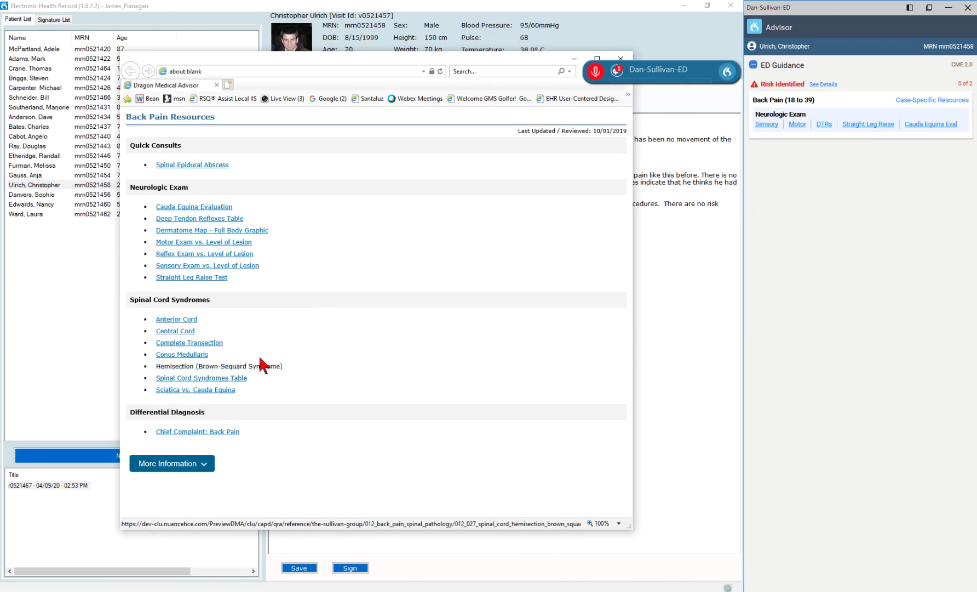
left_click(186, 377)
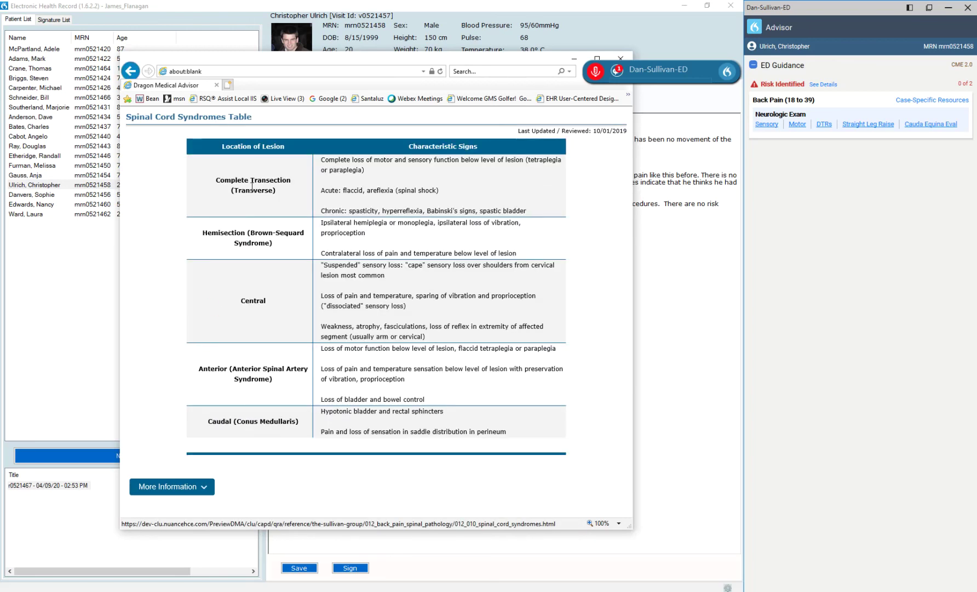
left_click(130, 71)
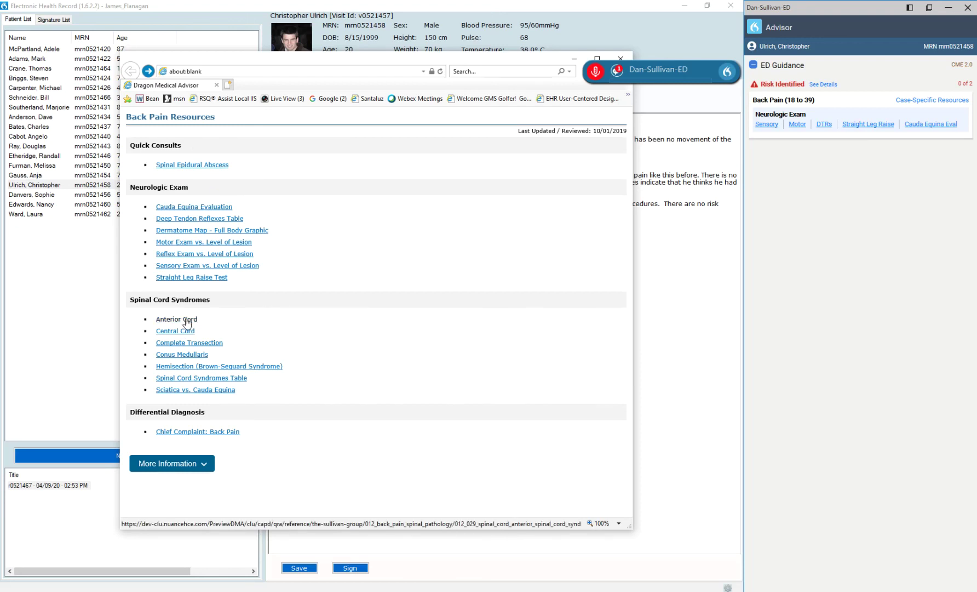
left_click(186, 321)
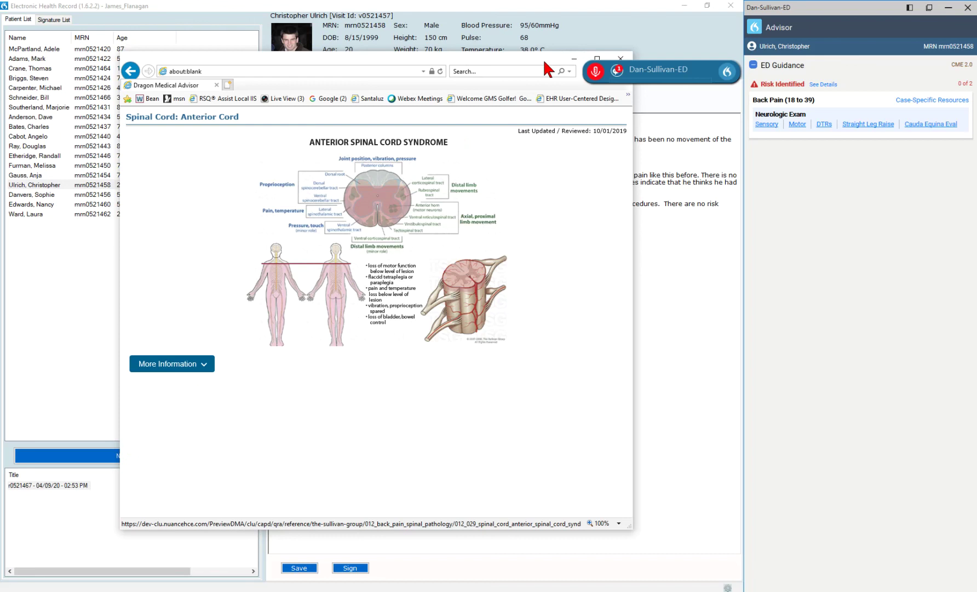
left_click_drag(546, 58, 493, 80)
left_click(568, 79)
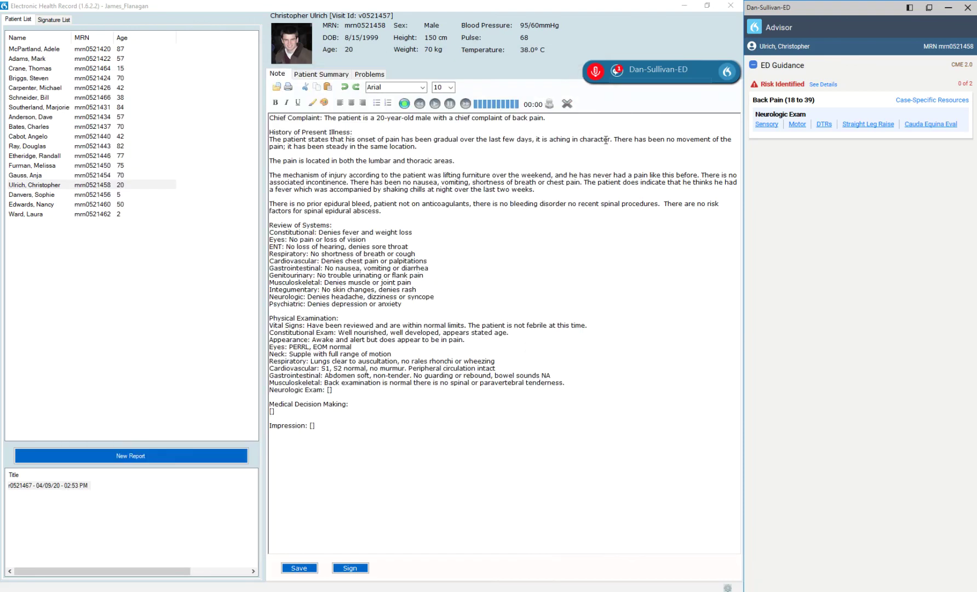
Dictate a normal Neurologic Exam with no sensorimotor focal deficits, normal deep tendon reflexes and negative straight leg raise
left_click(421, 373)
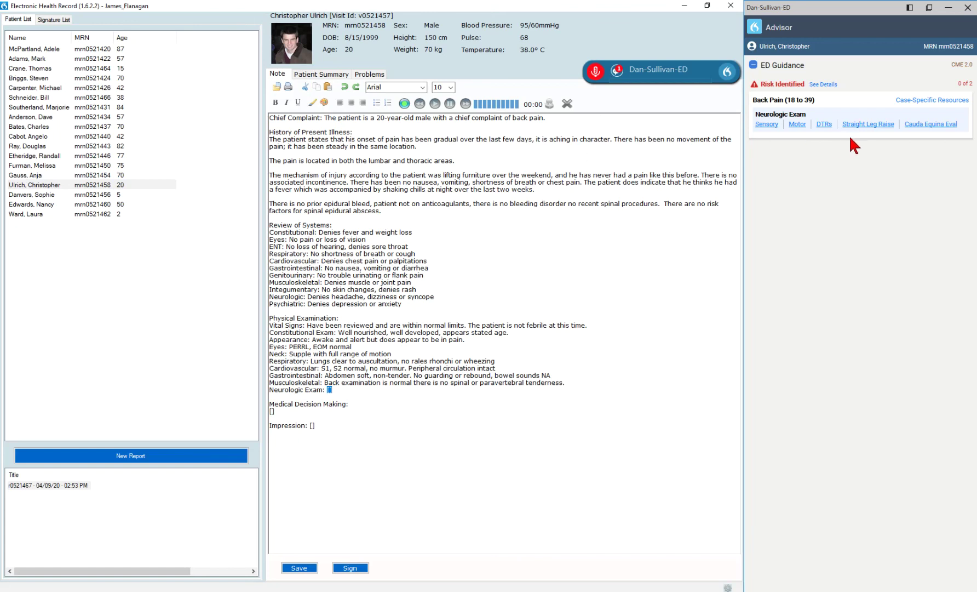
key("F4")
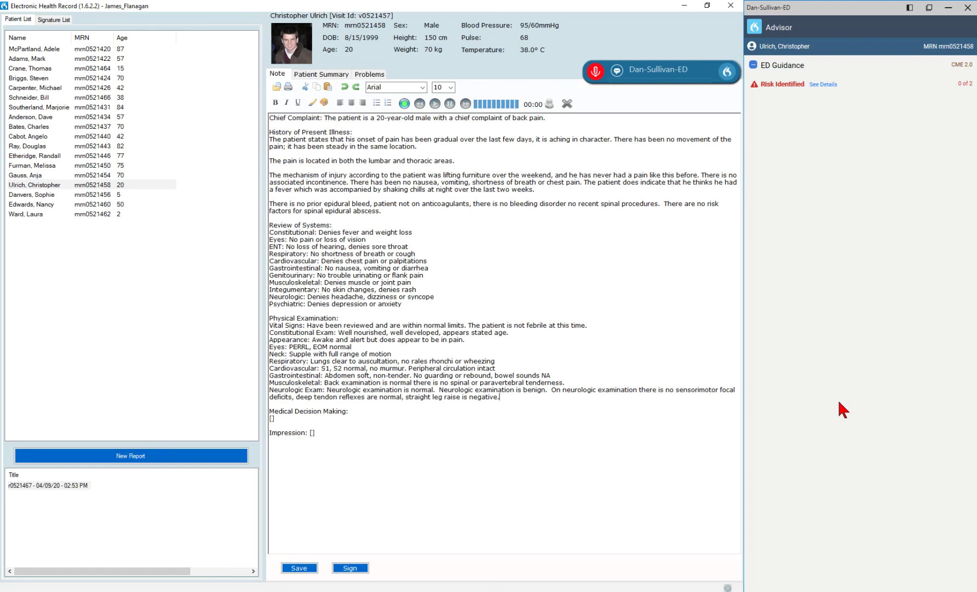
left_click_drag(518, 118, 465, 118)
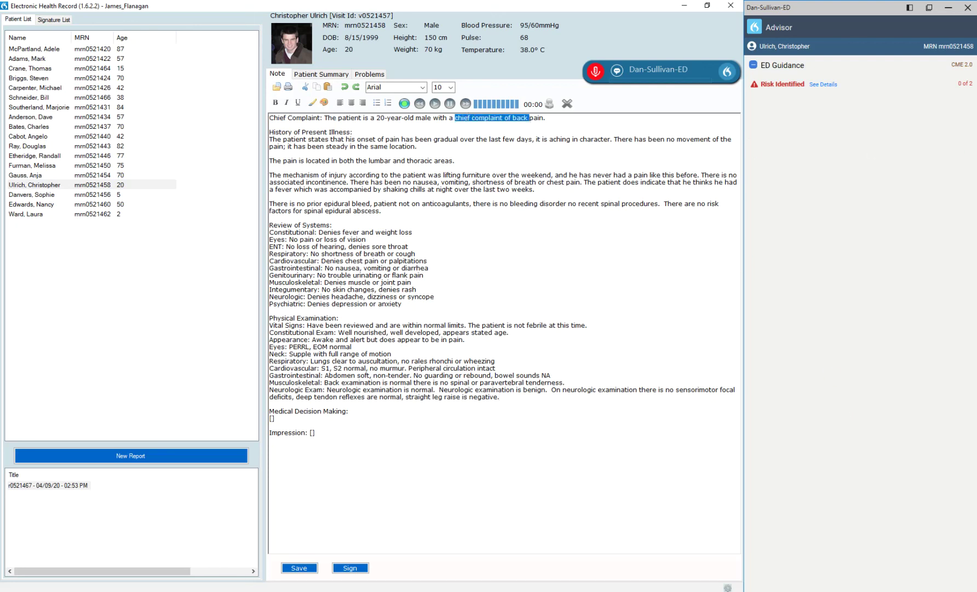